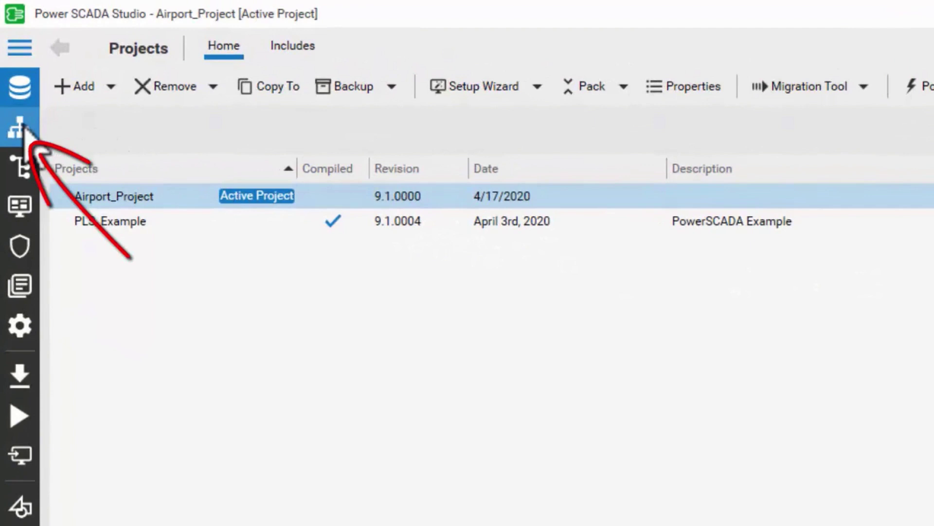
Open the I/O Device Manager for Airport_Project from the Topology view's I/O Devices list
left_click(20, 128)
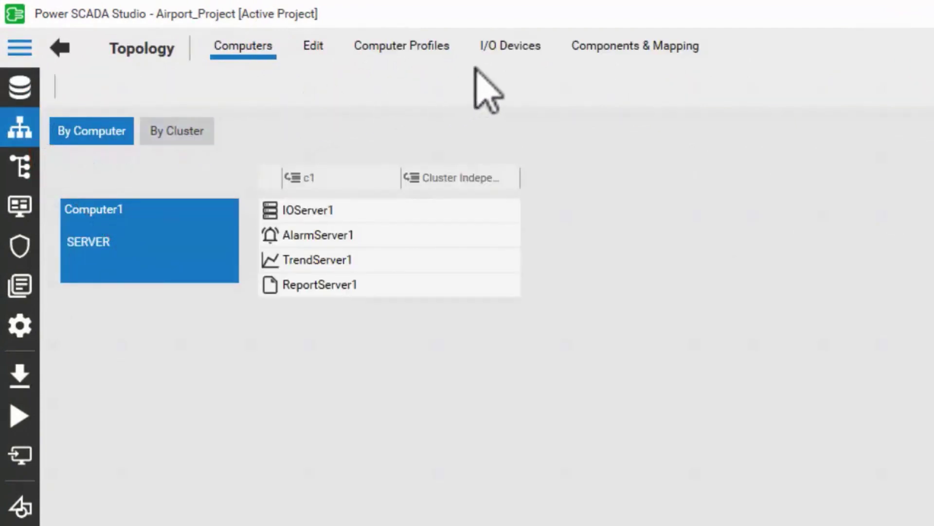
left_click(510, 45)
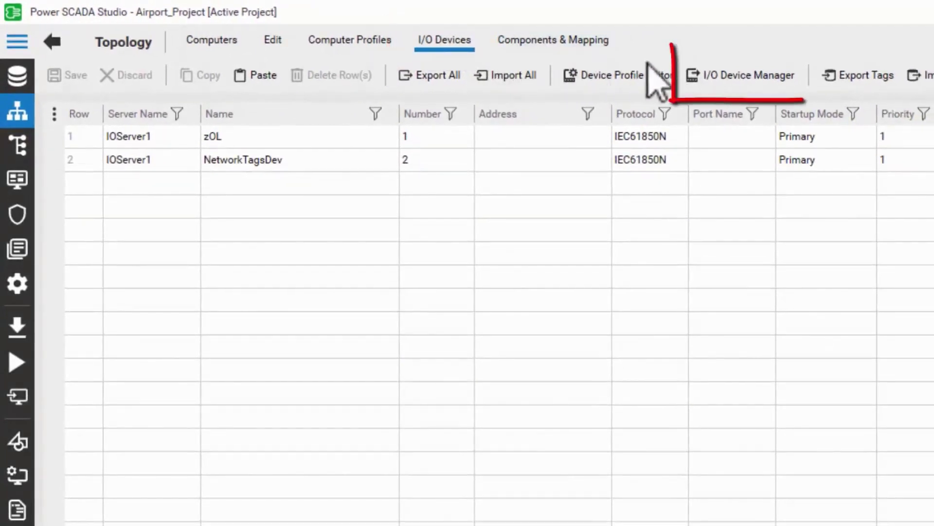
left_click(720, 81)
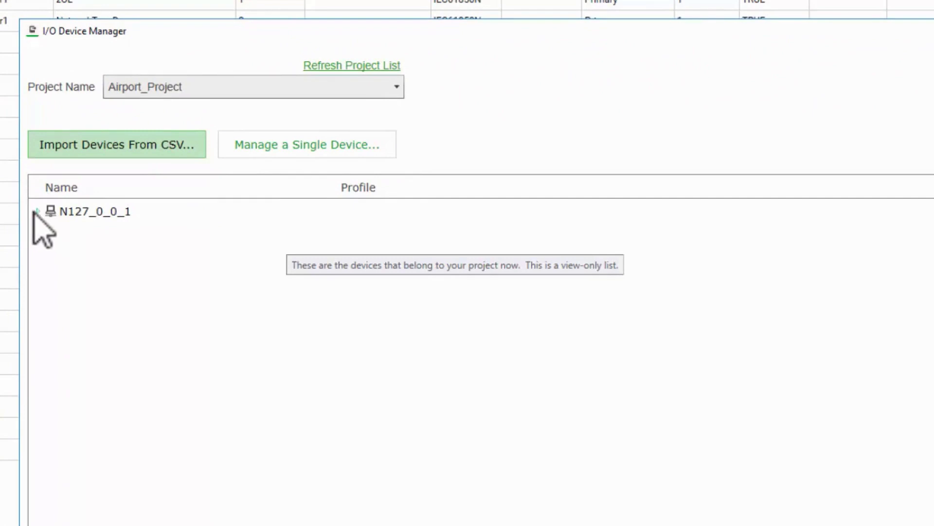
Expand N127_0_0_1, IOServer1 and <Not Defined>, then start Manage a Single Device
left_click(37, 211)
left_click(52, 232)
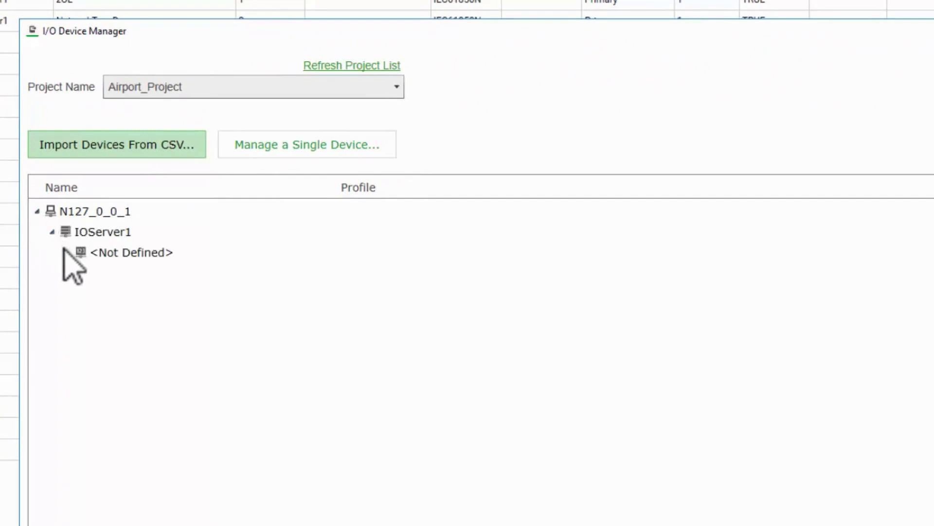
left_click(67, 252)
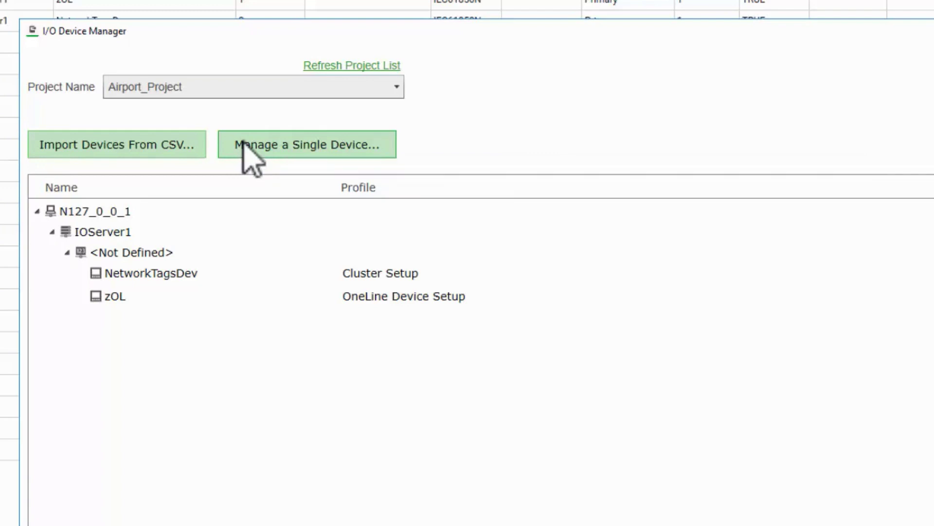
left_click(243, 150)
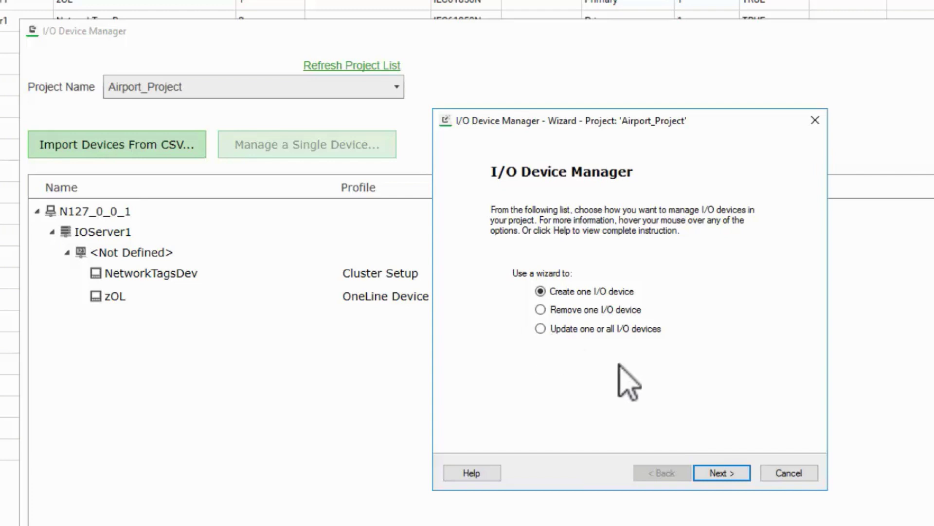
Keep Create one I/O device and select the Schneider Electric Airport Meter profile
left_click(722, 474)
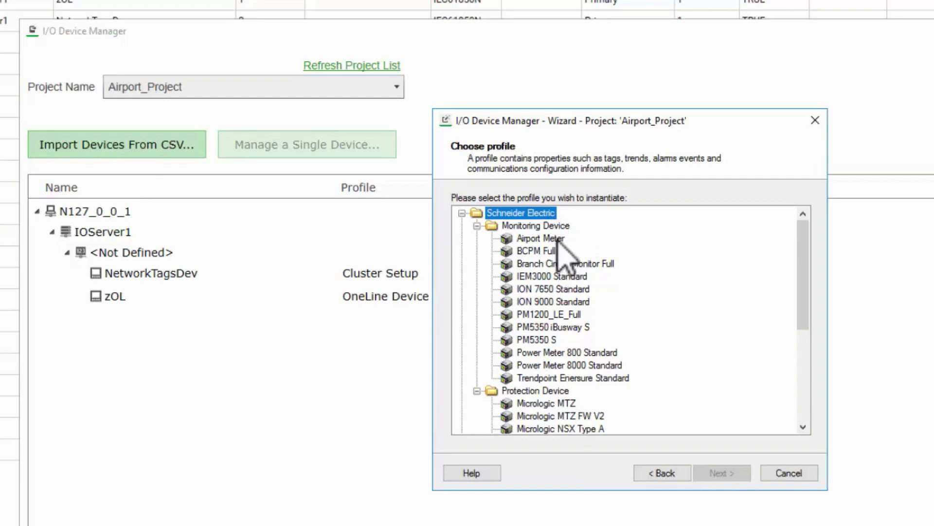
left_click(541, 239)
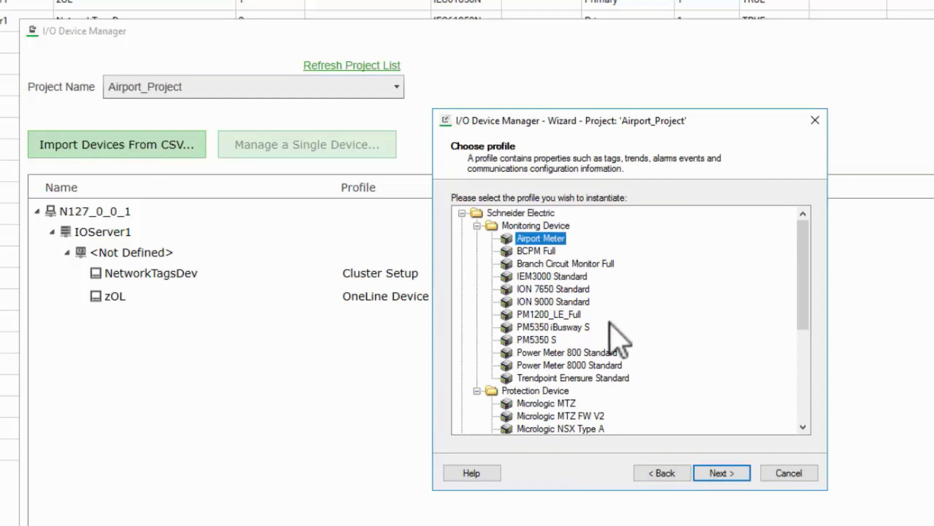
Enter LV_MET_DT1_LIGHT as both the I/O device name and equipment name
left_click(722, 474)
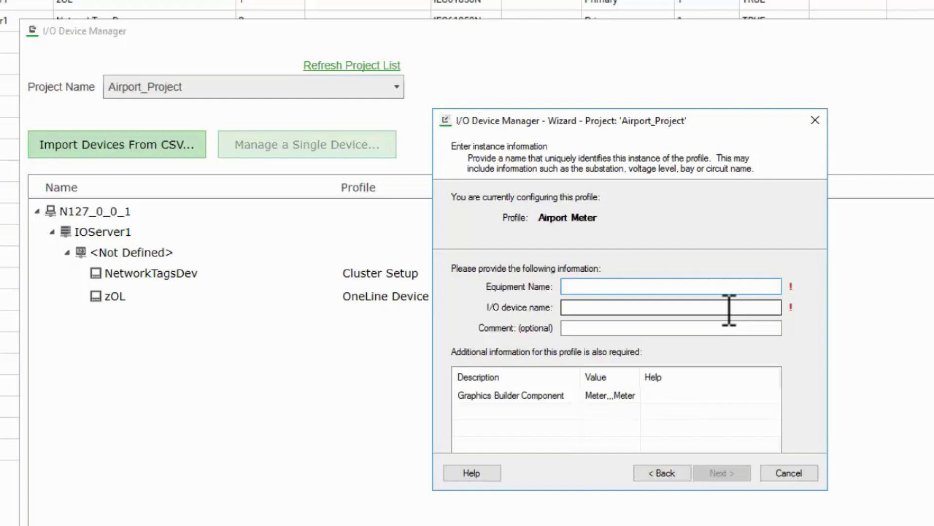
left_click(730, 308)
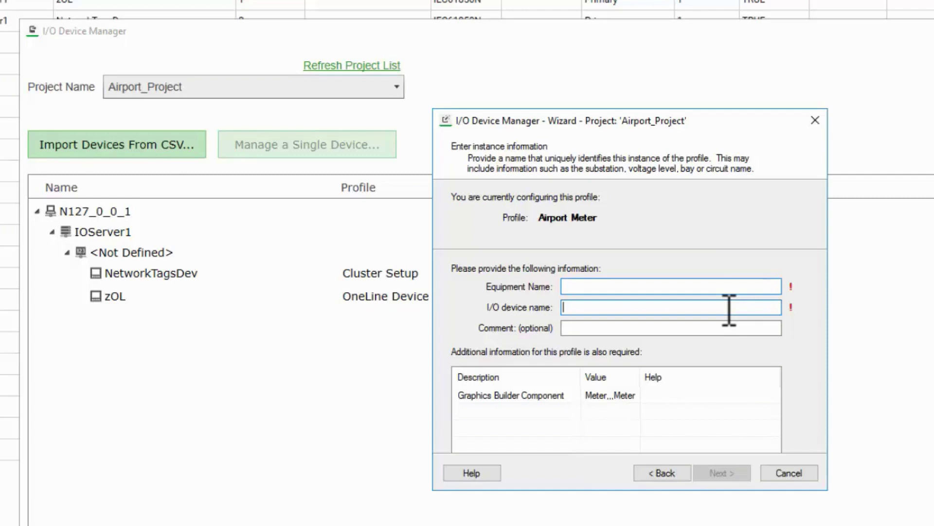
type("LV_MET_")
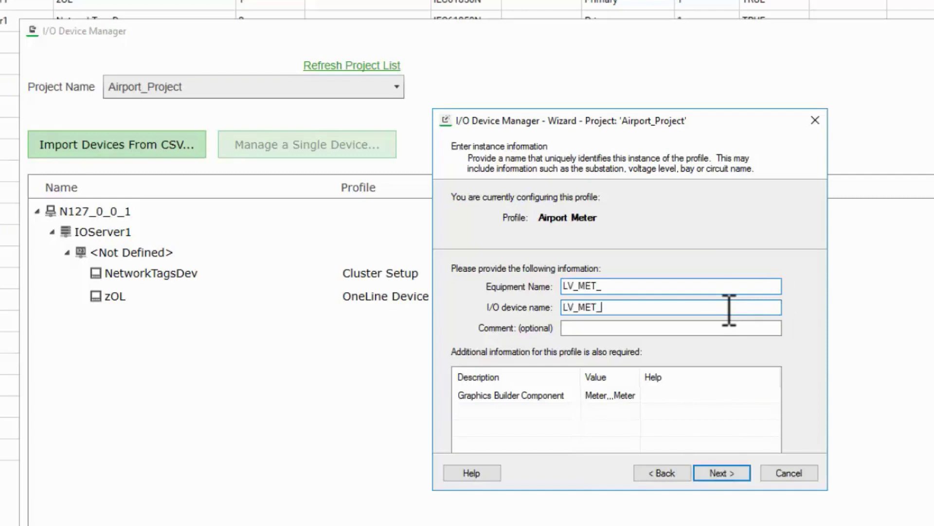
type("DT1_LIGHT")
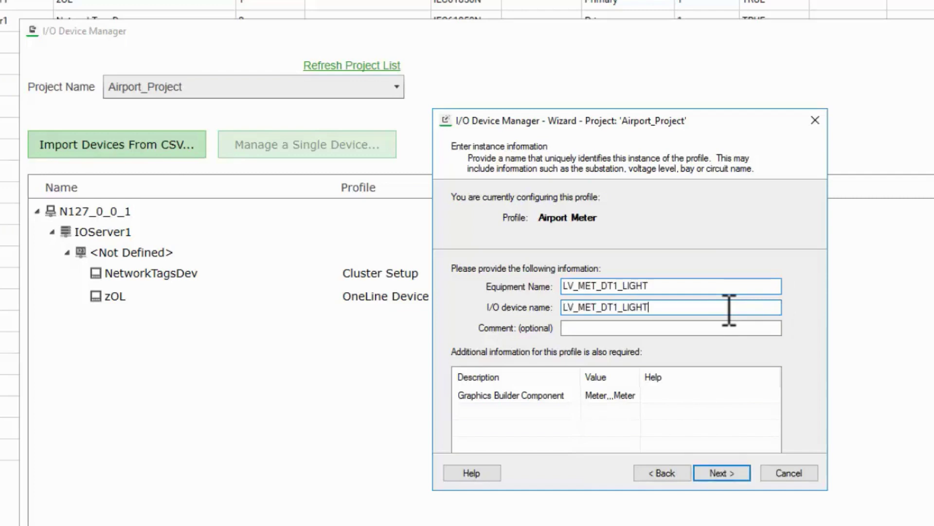
double_click(700, 286)
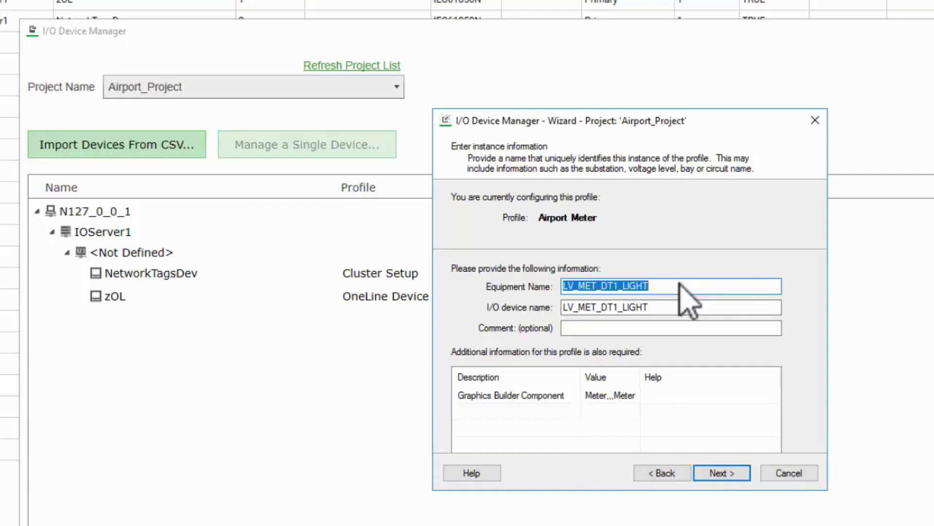
type("LV_Meter")
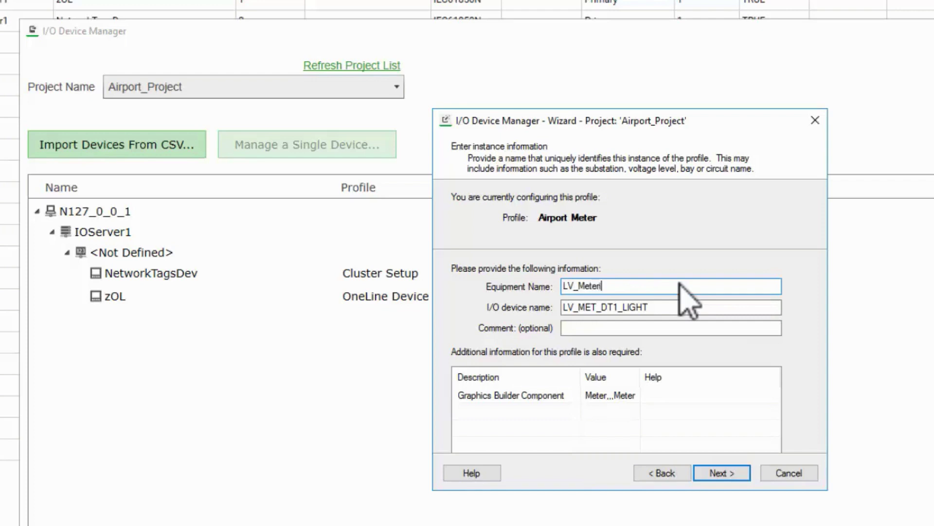
type("ing.DT1_Light")
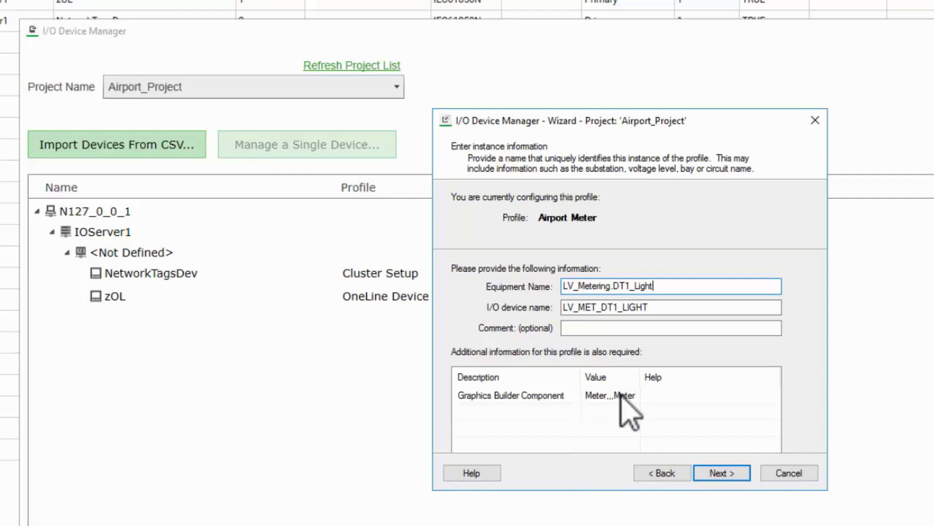
Use Modbus/TCP with gateway address 192.168.100.133 and device address 255
left_click(721, 473)
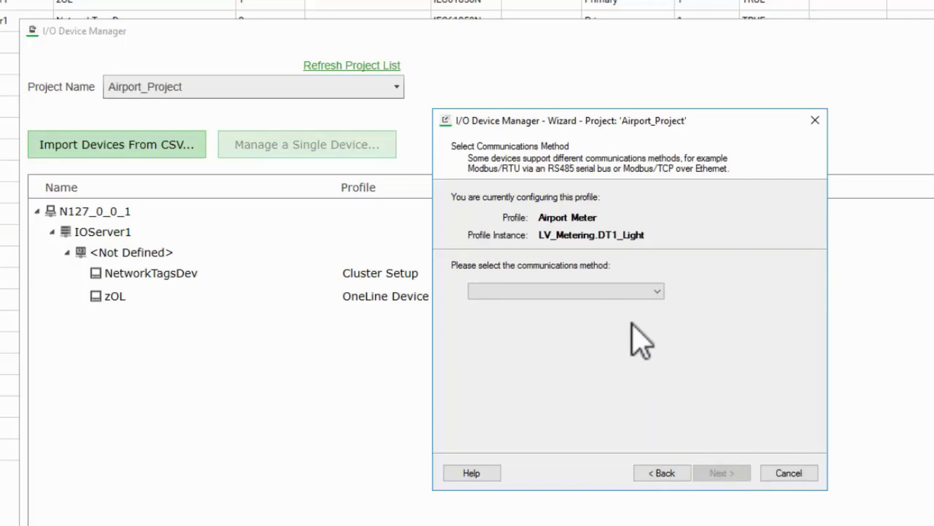
left_click(643, 292)
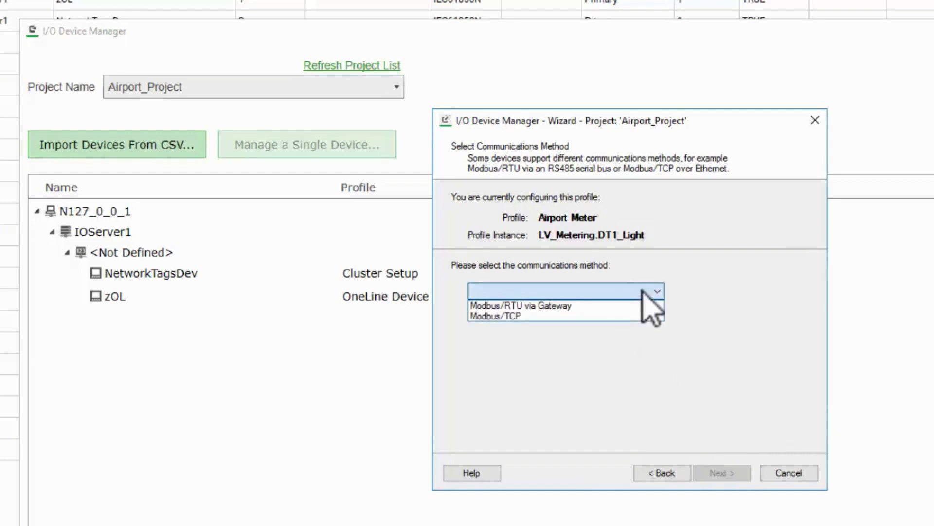
left_click(610, 316)
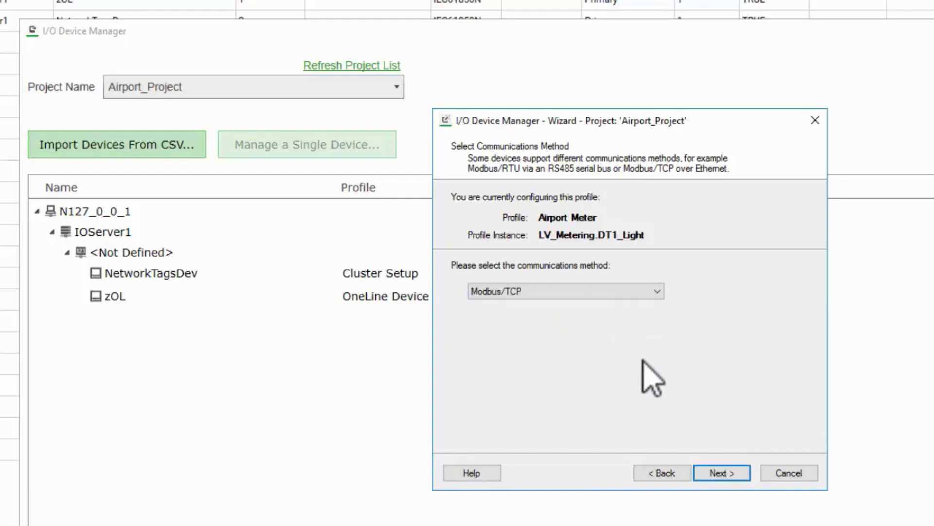
left_click(713, 473)
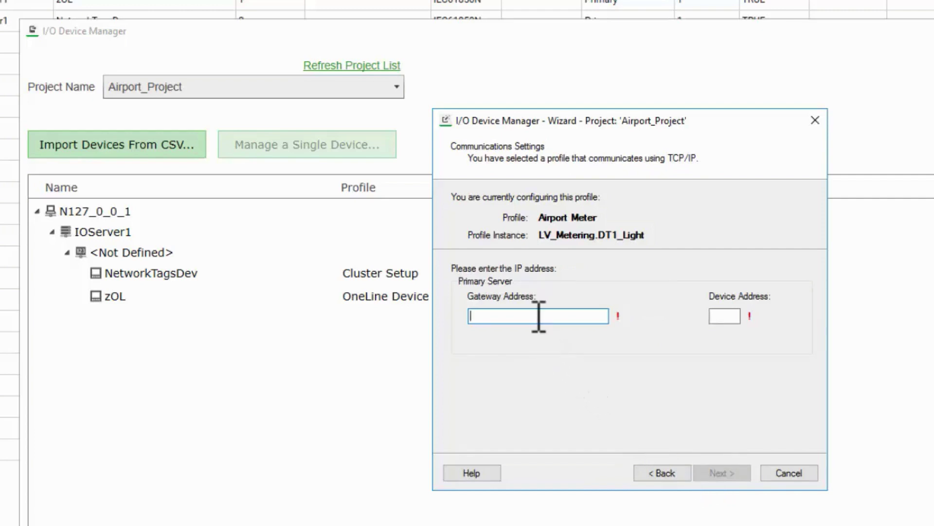
type("192.168.100.")
type("133")
key("Tab")
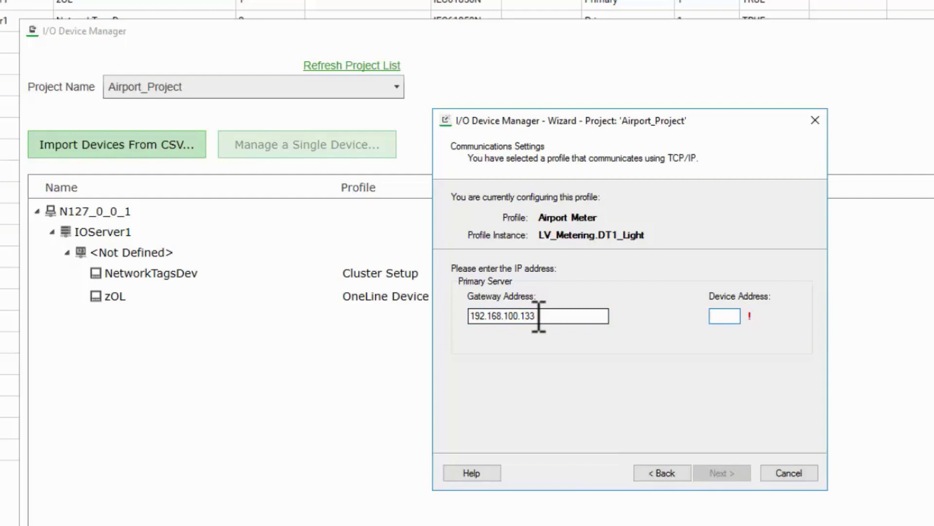
type("255")
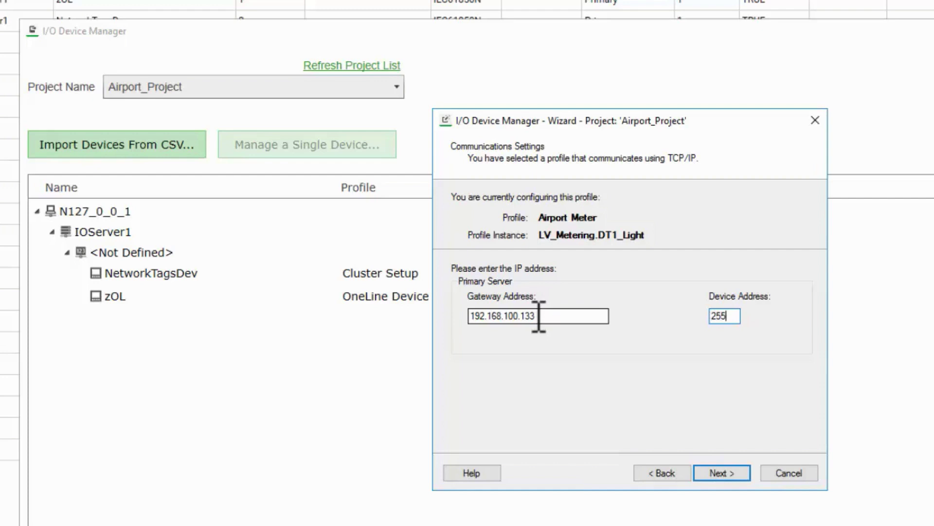
Accept the addresses and proposed port name, then add the meter to Airport_Project
left_click(720, 474)
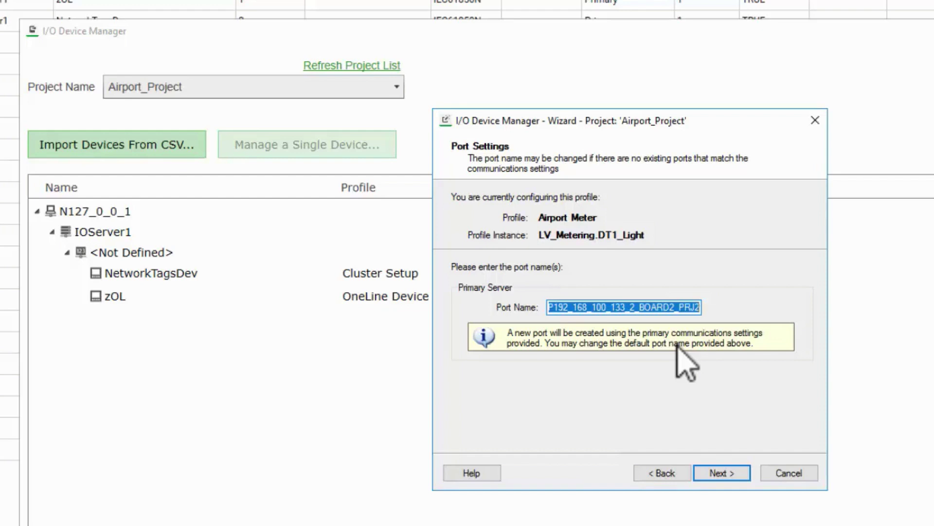
left_click(722, 473)
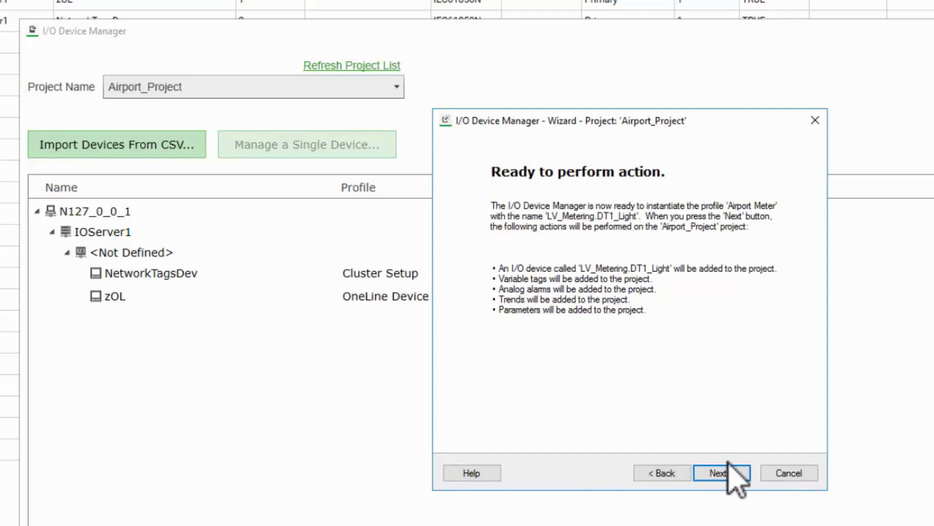
left_click(730, 475)
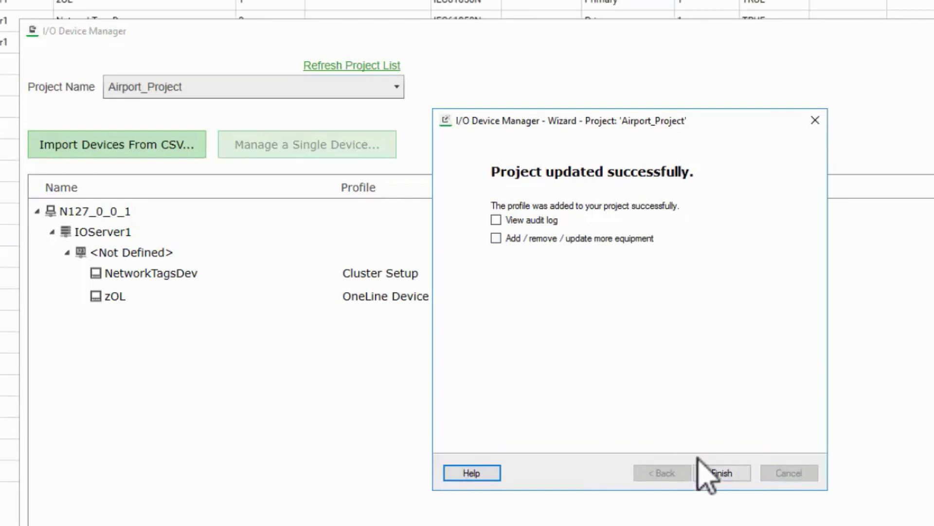
Restart the wizard for more equipment and choose to remove one I/O device
left_click(497, 238)
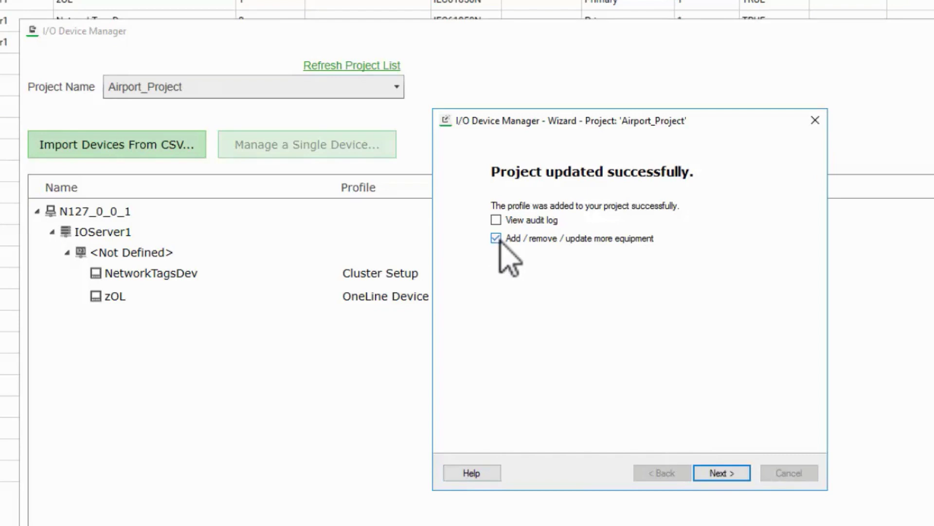
left_click(722, 473)
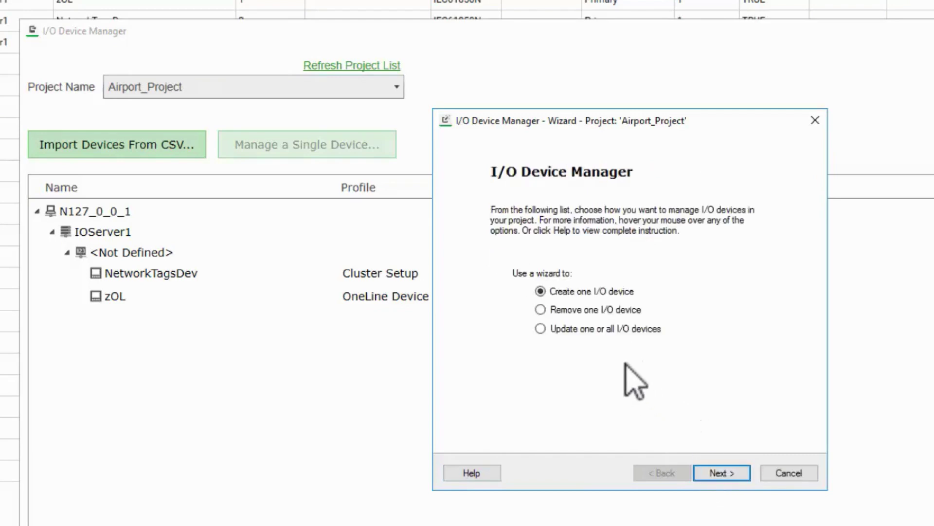
left_click(584, 311)
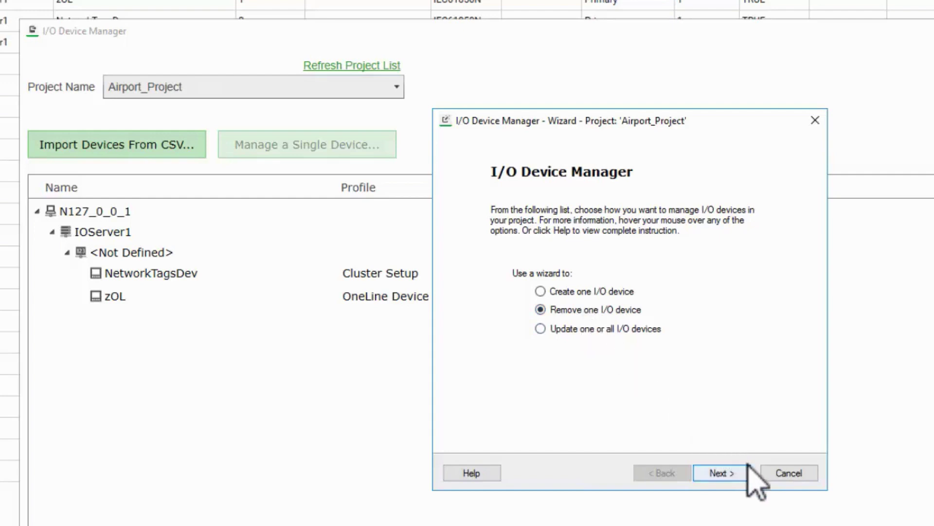
left_click(722, 473)
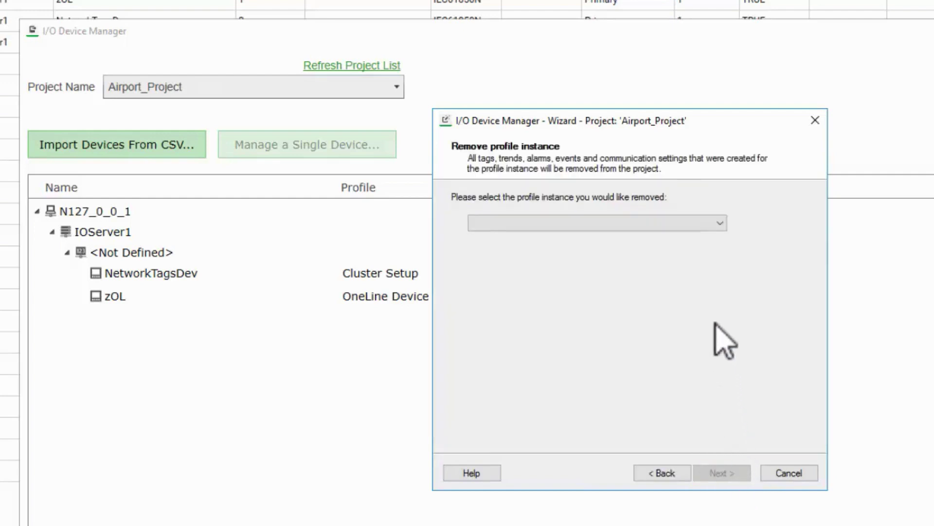
Select LV_Metering.DT1_Light as the instance to remove, then cancel the wizard
left_click(707, 223)
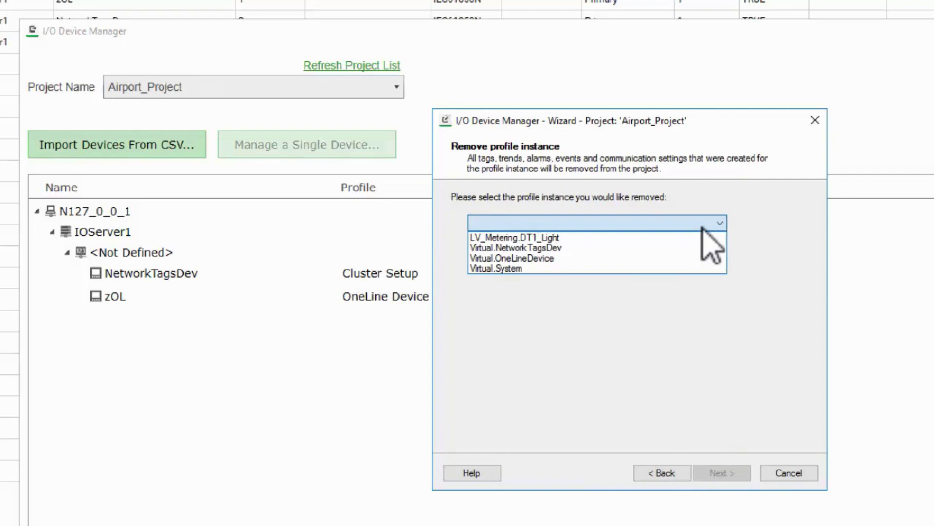
left_click(642, 237)
left_click(668, 223)
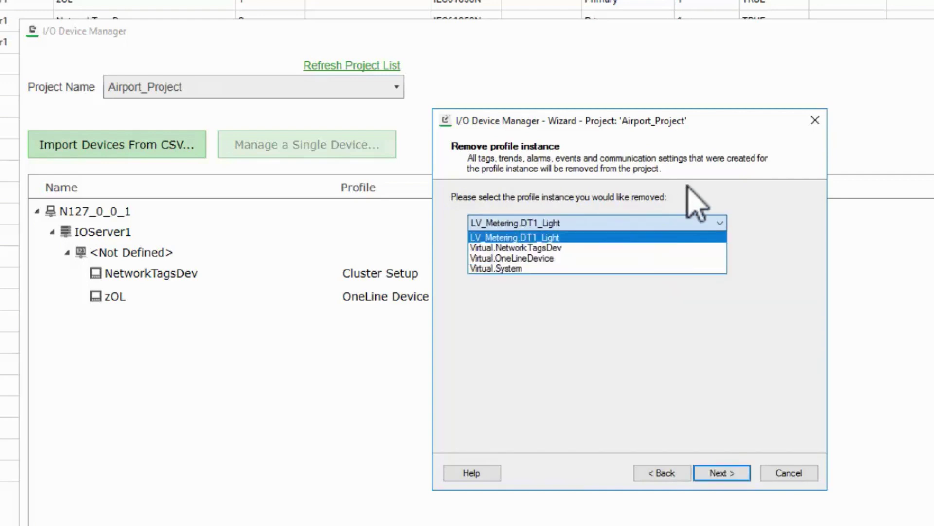
left_click(697, 329)
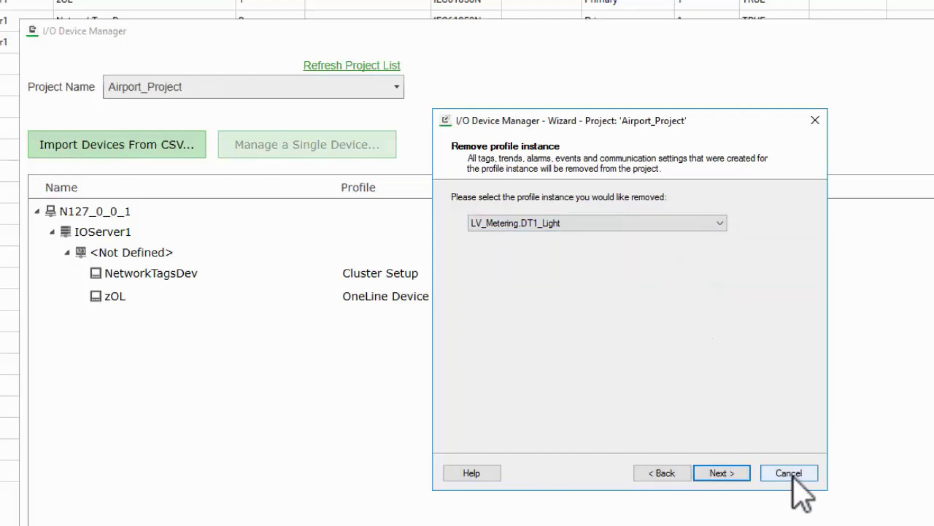
left_click(789, 473)
Confirm exiting the wizard and expand N127_0_0_1, IOServer1 and P192_168_100_133_2_BOARD2_PRJ2
left_click(701, 354)
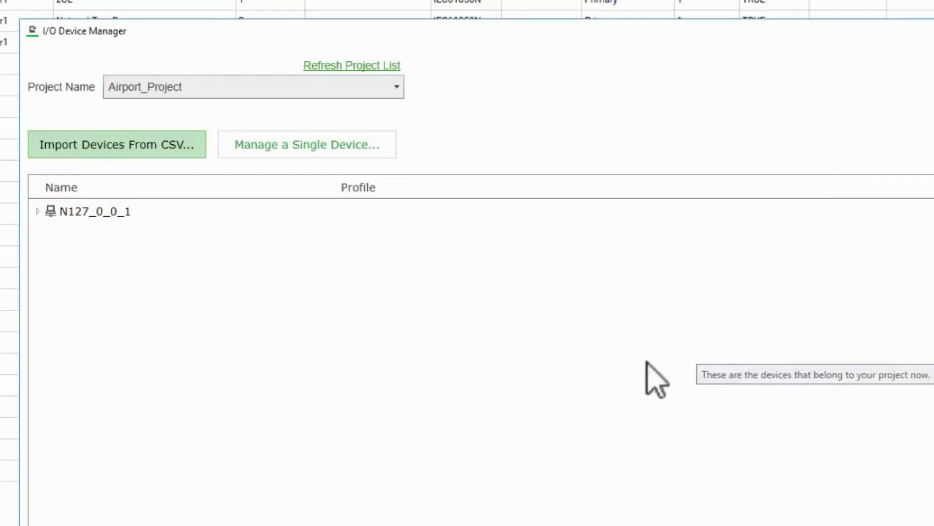
left_click(38, 211)
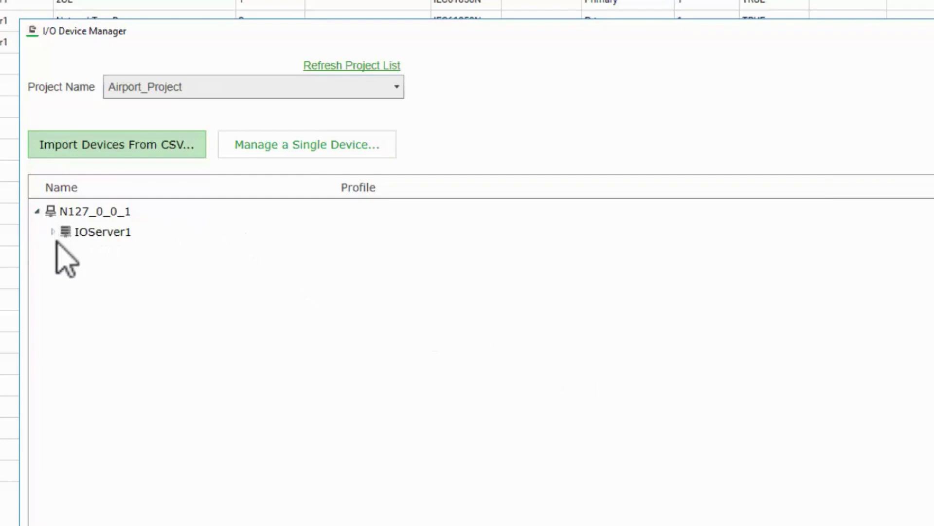
left_click(56, 233)
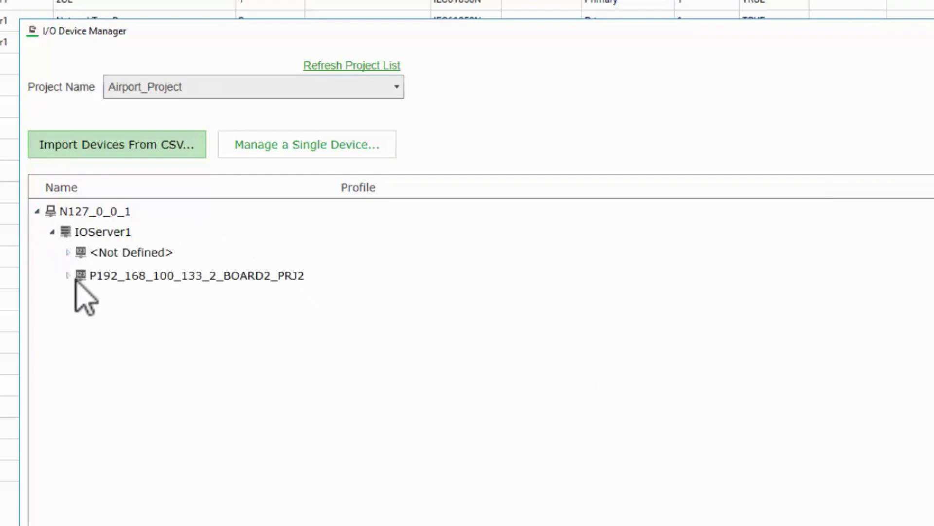
left_click(69, 275)
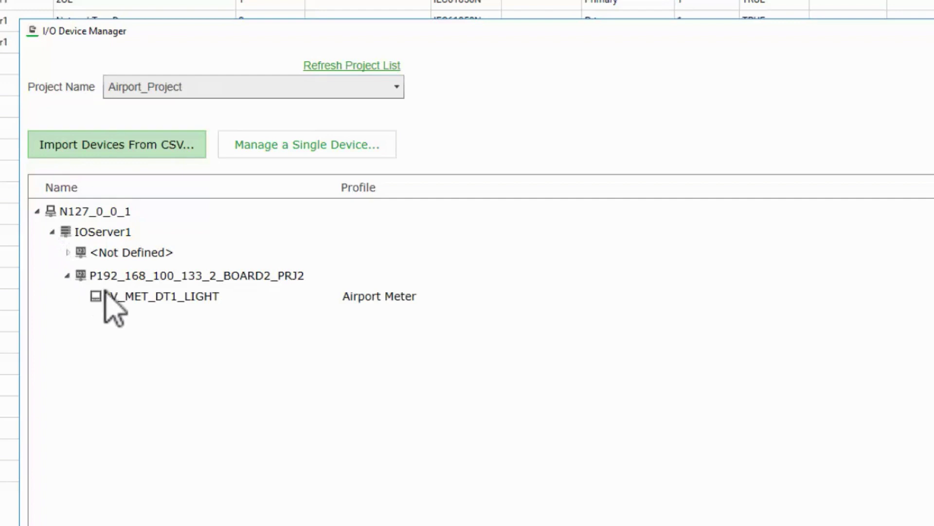